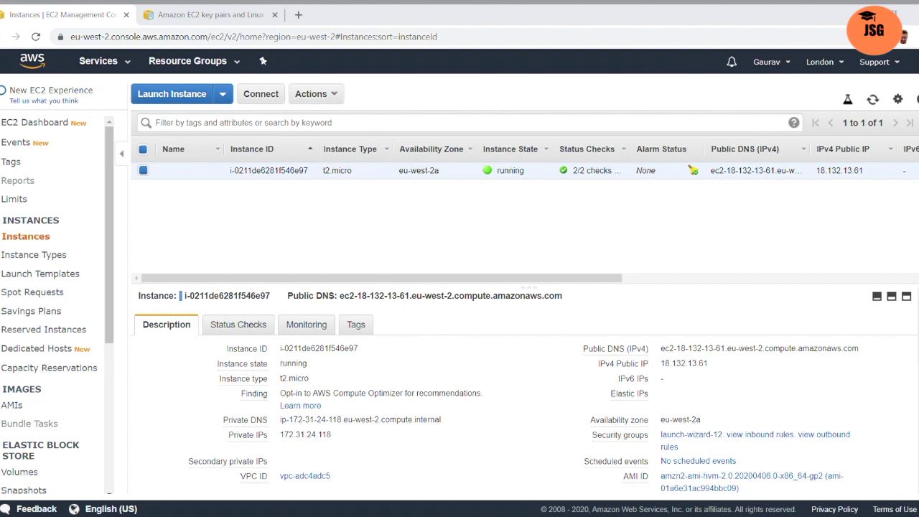
Review the running instance's system and instance status checks, and return to its description.
click(339, 218)
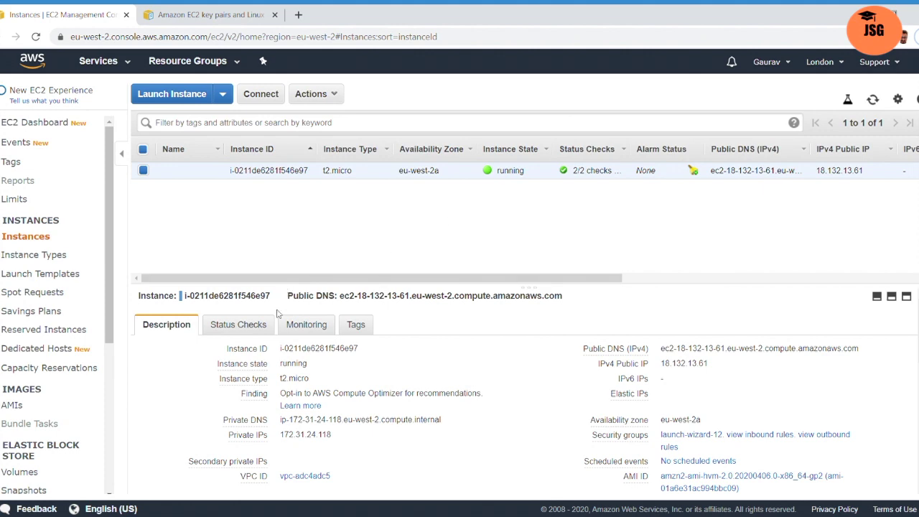
click(252, 331)
scroll(294, 435, down, 1)
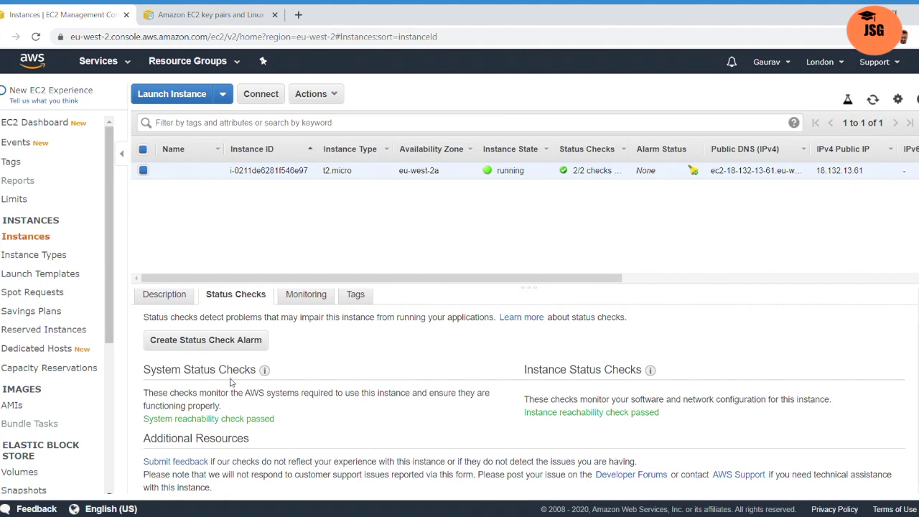
mouse_move(265, 377)
click(183, 296)
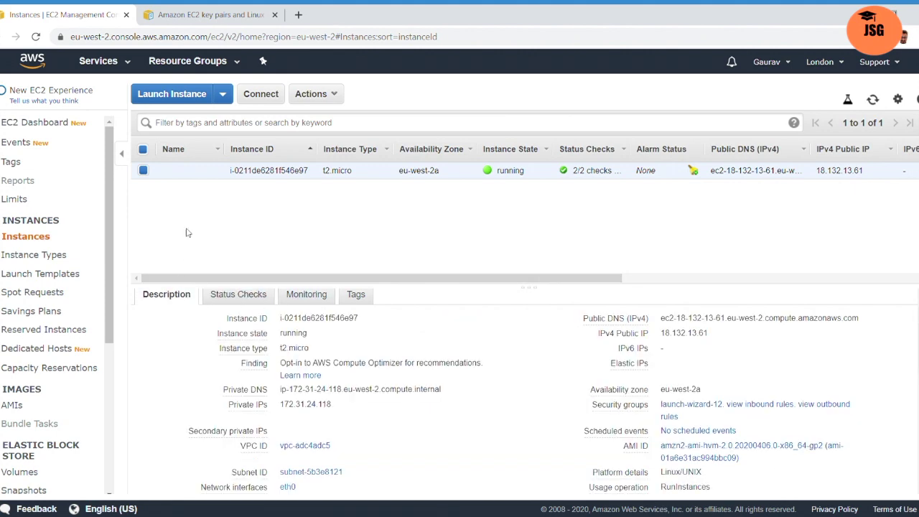
Examine the Public DNS (IPv4) and IPv4 Public IP fields in the selected instance's description.
click(143, 171)
click(143, 172)
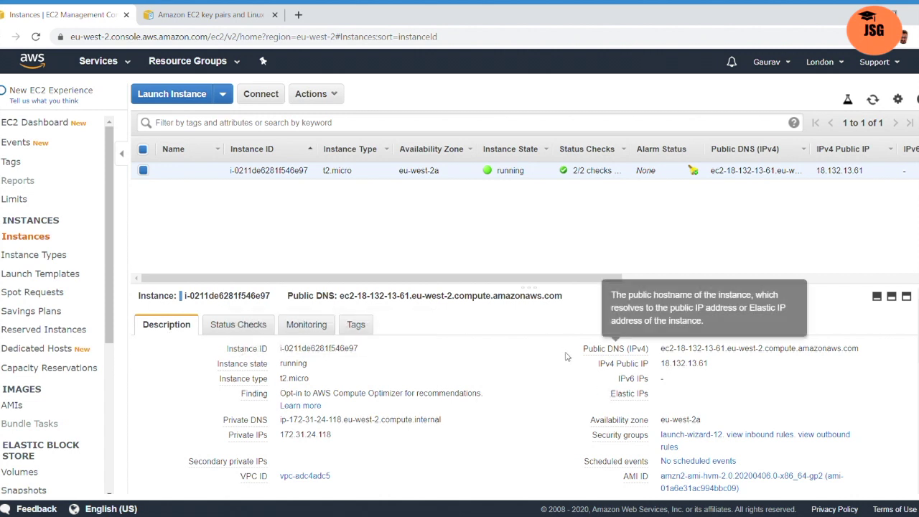
drag(582, 349, 676, 352)
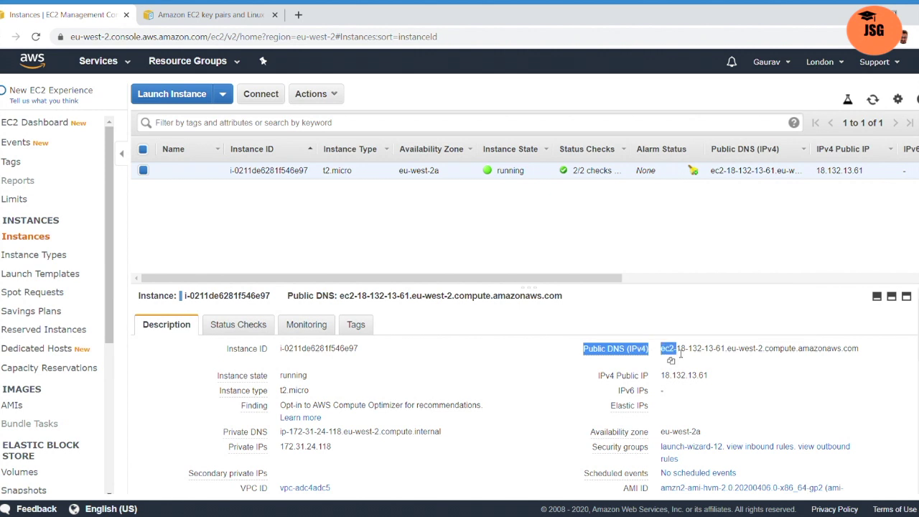
drag(605, 382, 649, 366)
click(605, 371)
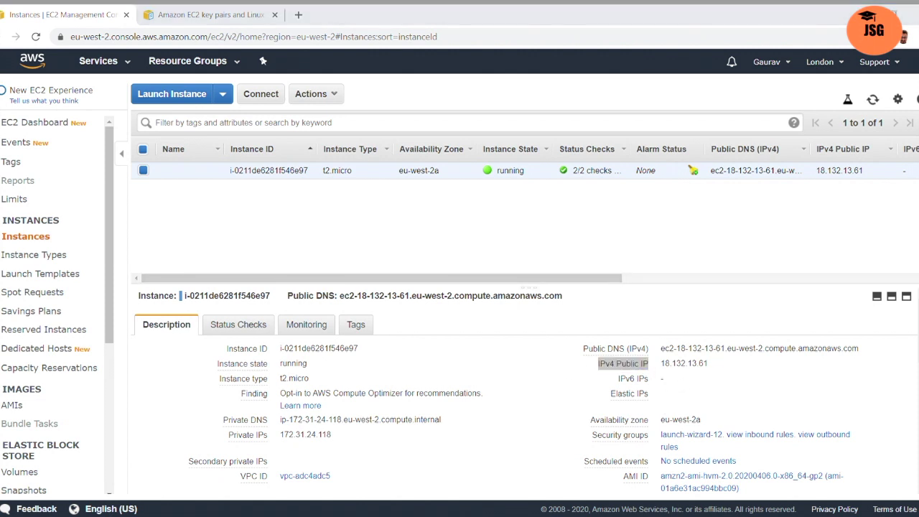
click(318, 173)
key(alt+Tab)
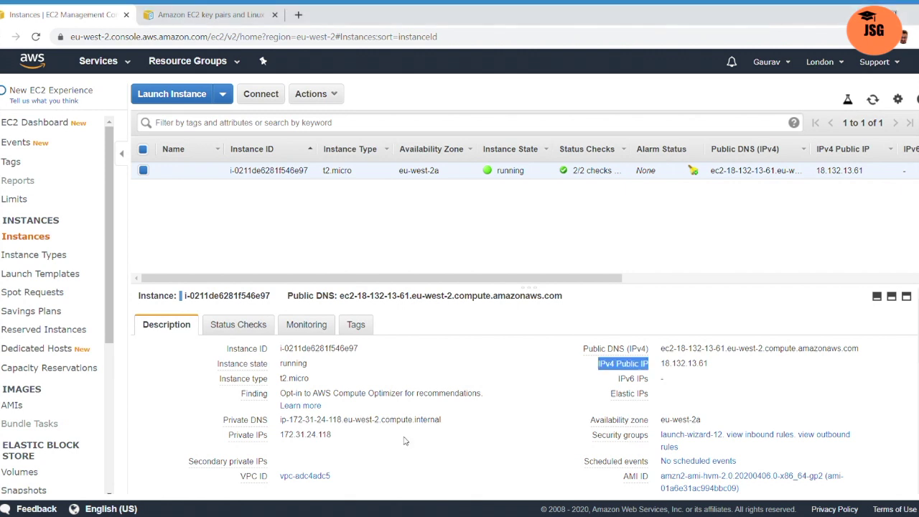
click(495, 324)
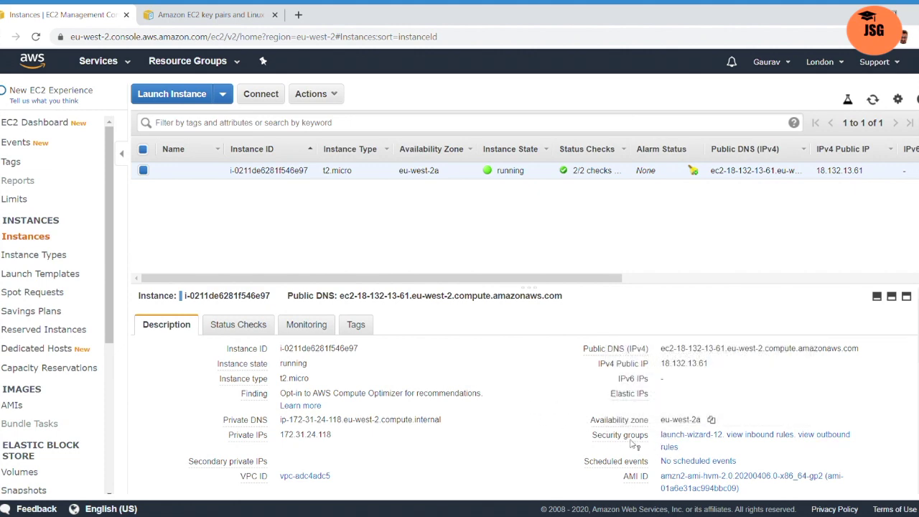
Open the details of the launch-wizard-12 security group attached to the instance.
mouse_move(610, 446)
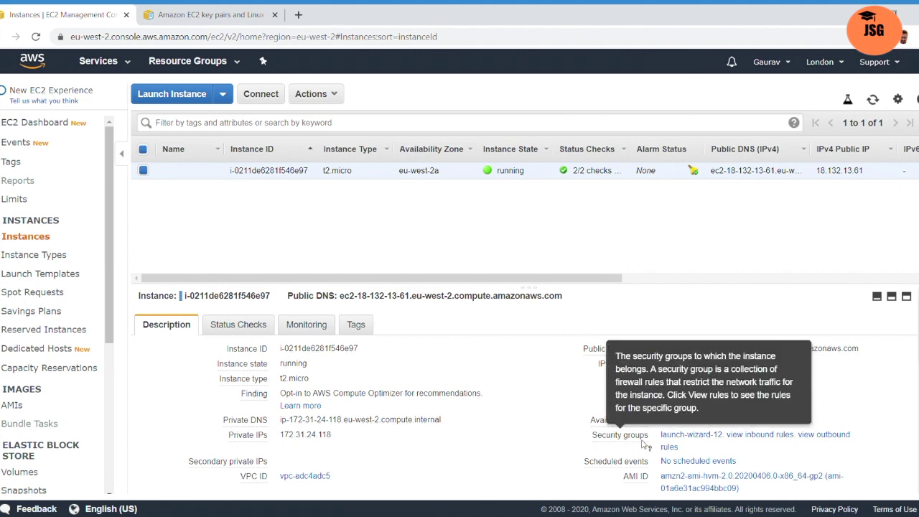
click(682, 436)
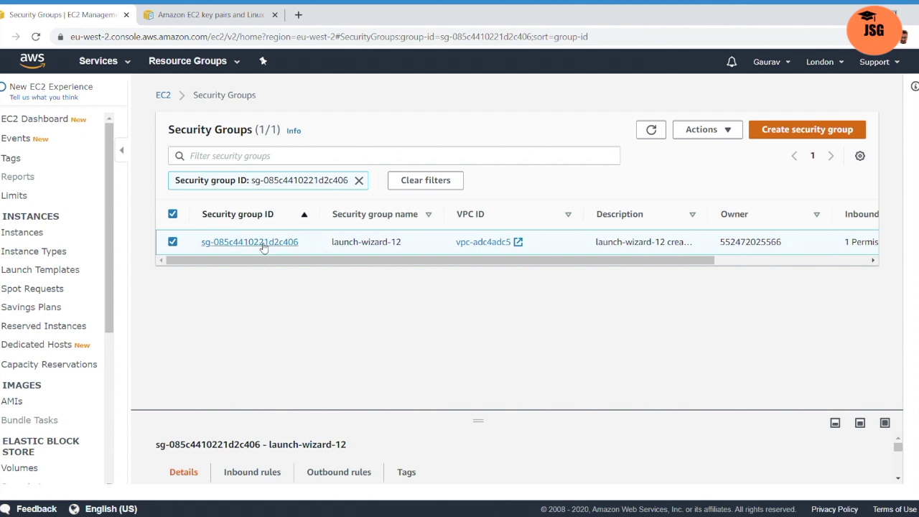
click(253, 244)
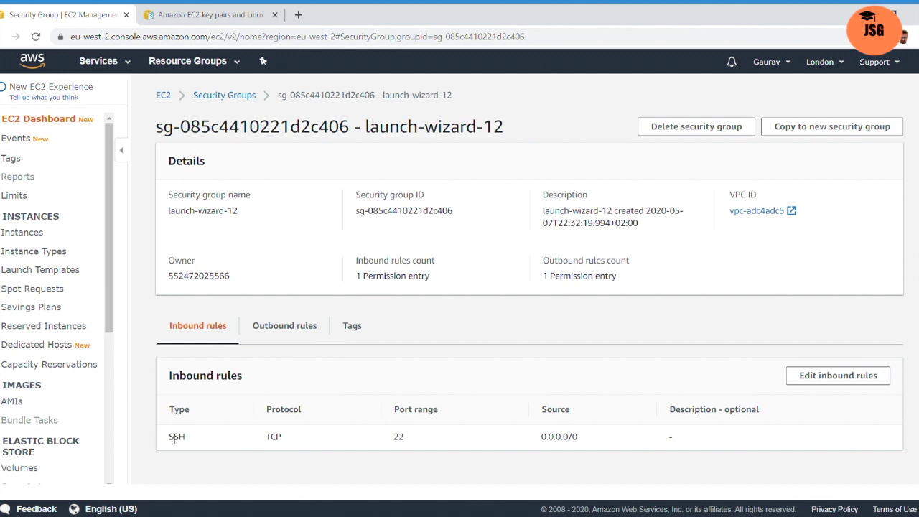
Examine the SSH inbound rule's type, source and port range, and return to the instances list.
double_click(174, 439)
drag(542, 440, 588, 442)
click(402, 445)
double_click(400, 441)
click(193, 466)
click(29, 232)
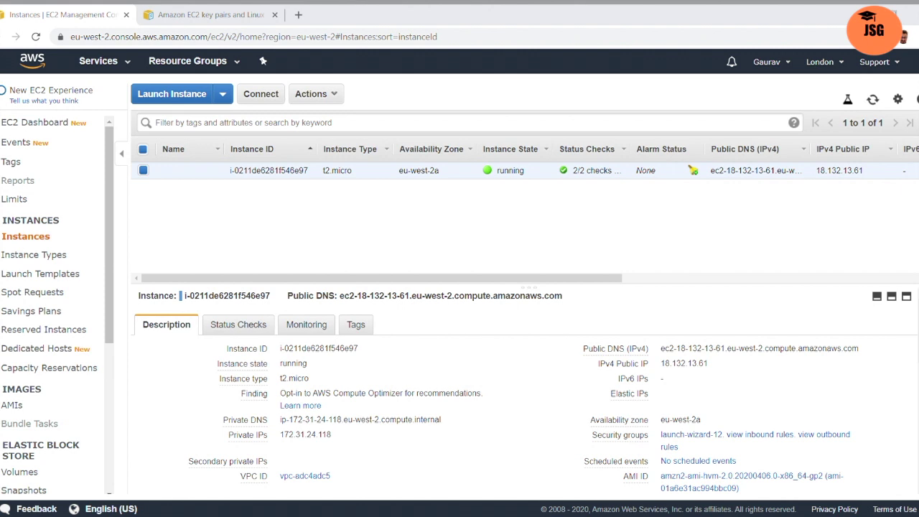
Search Google for "putty free download" in a new browser tab.
click(433, 486)
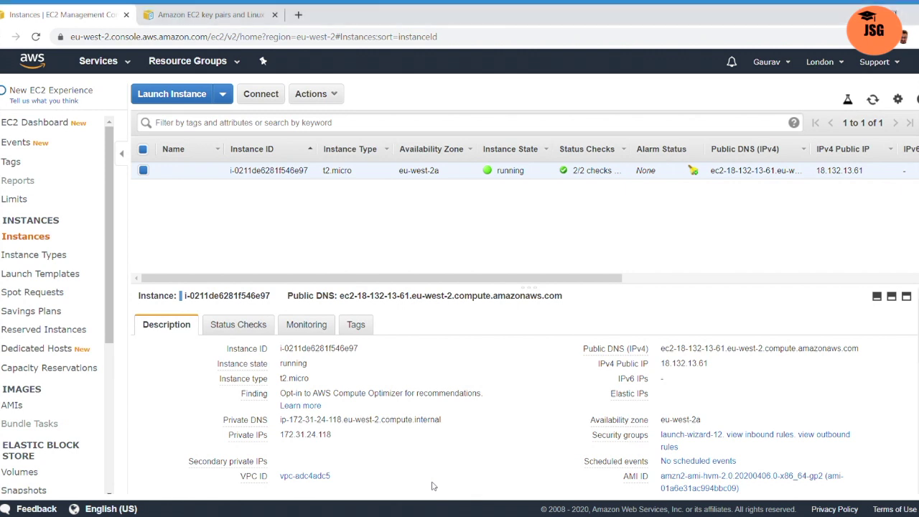
click(299, 15)
text(g)
key(Return)
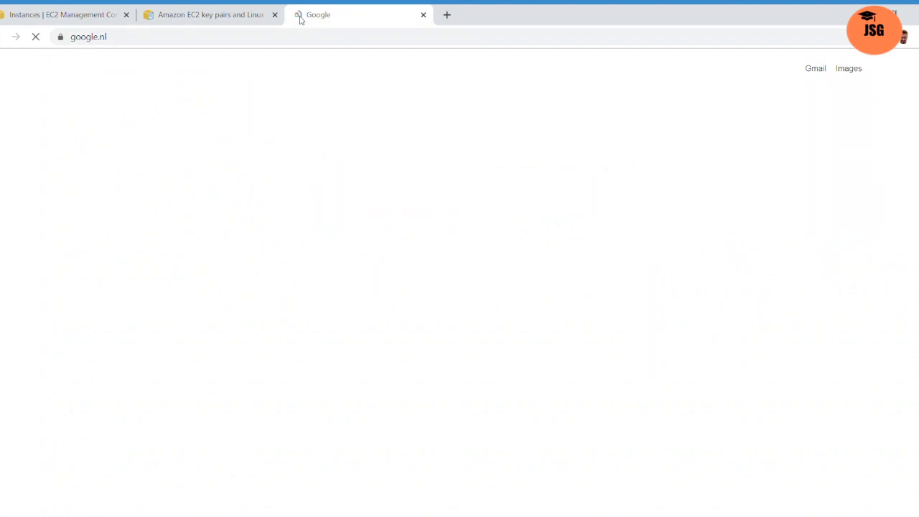
text(putt)
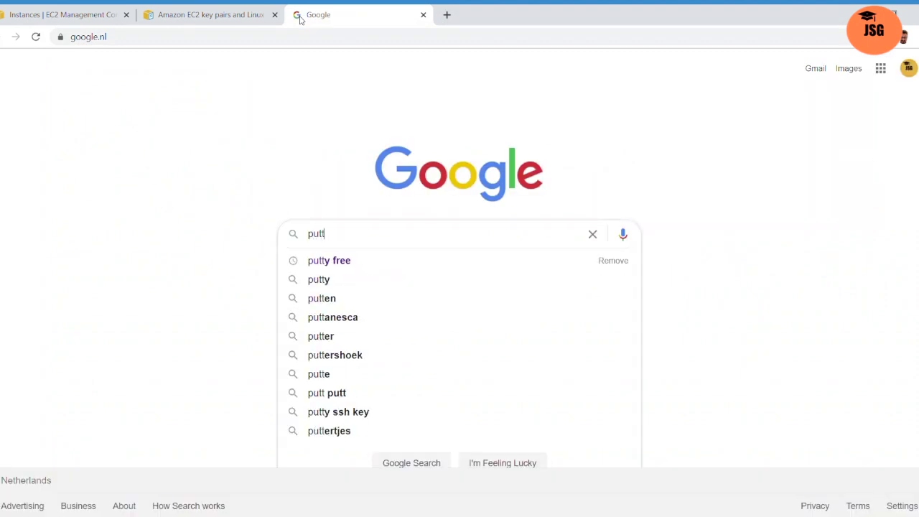
text(y free)
key(Down)
key(Down)
key(Return)
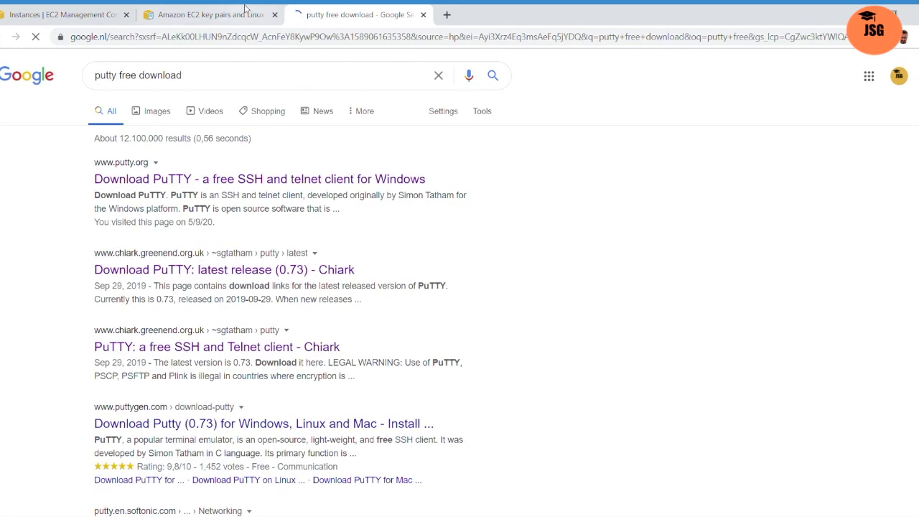
View PuTTY's latest release download page through putty.org, and close that browser tab.
click(161, 183)
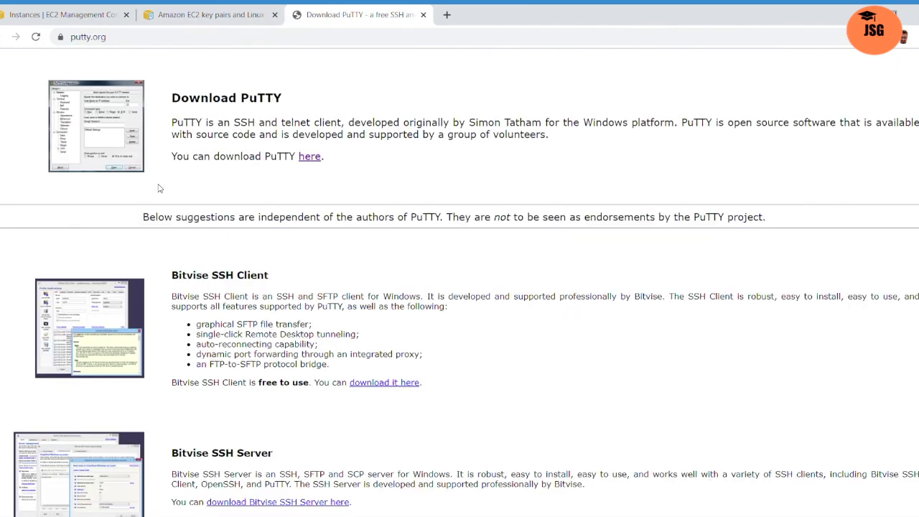
click(312, 163)
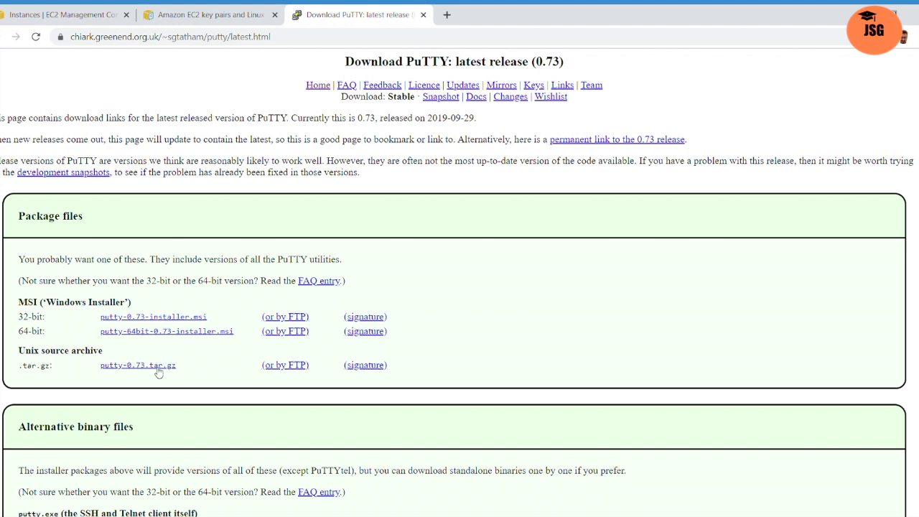
click(423, 15)
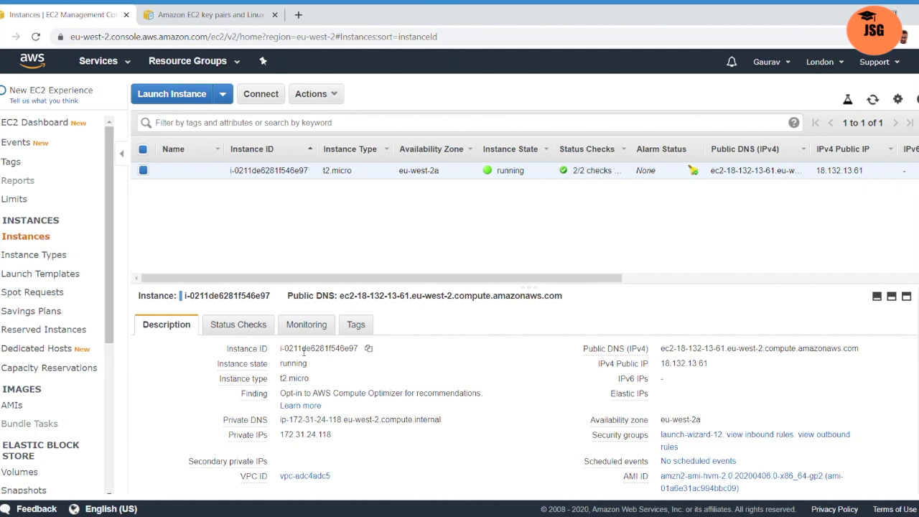
click(147, 516)
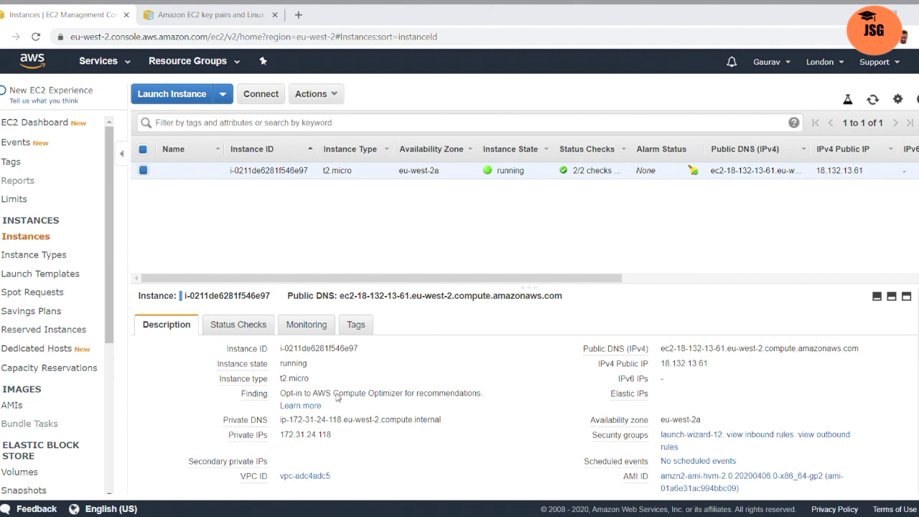
click(415, 515)
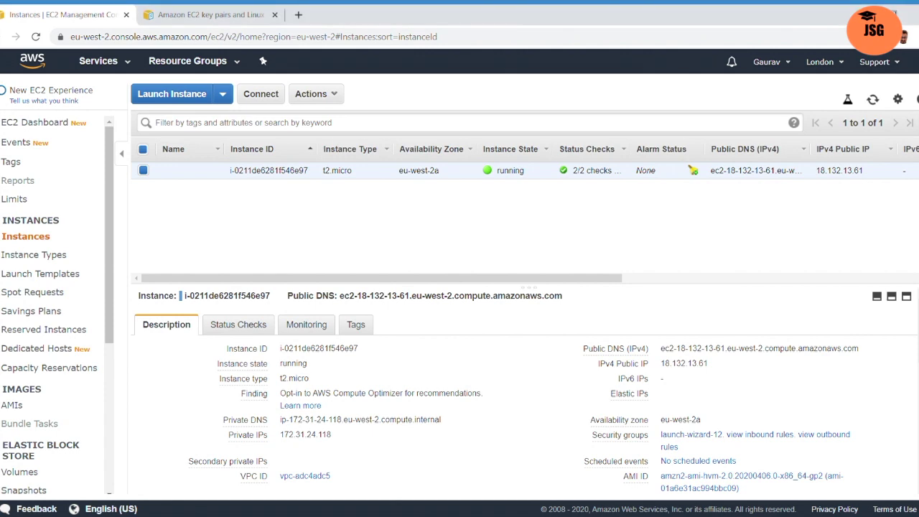
Glance at the Amazon EC2 key pairs guide, and copy the instance's Public DNS (IPv4) from the Instances page.
click(236, 14)
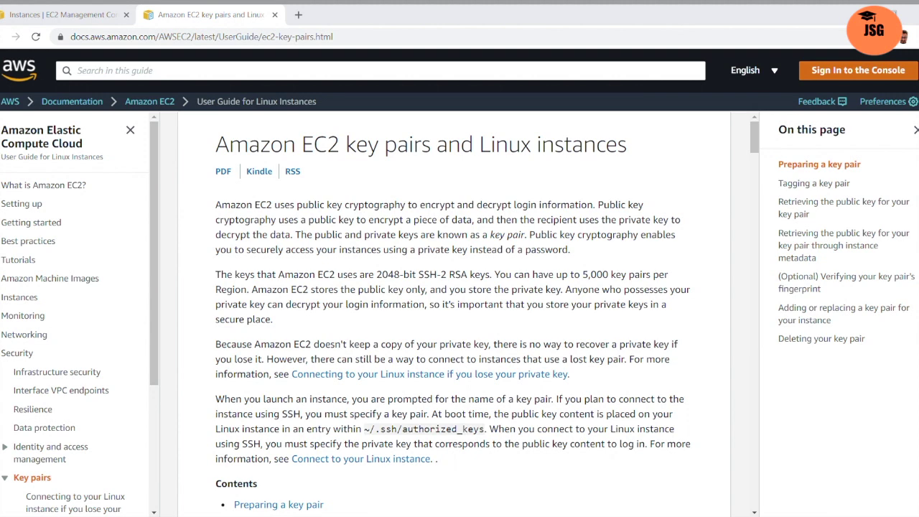
click(79, 14)
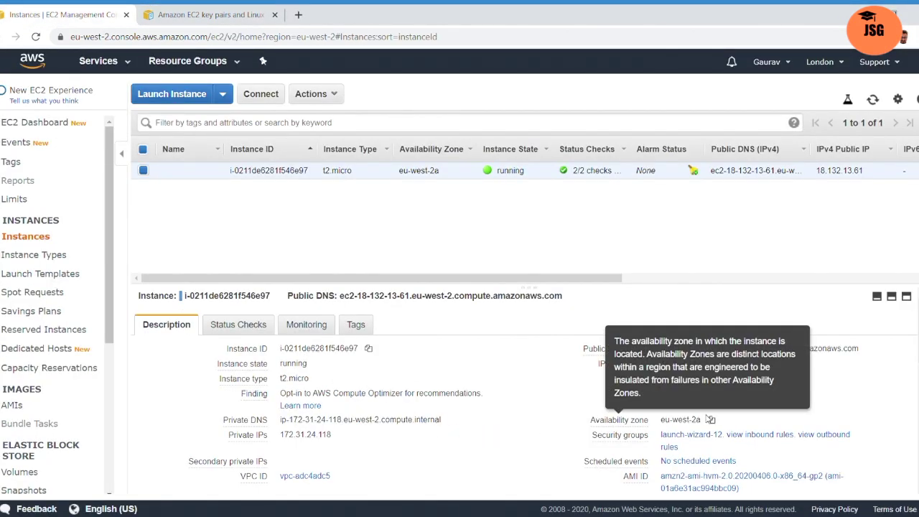
click(671, 361)
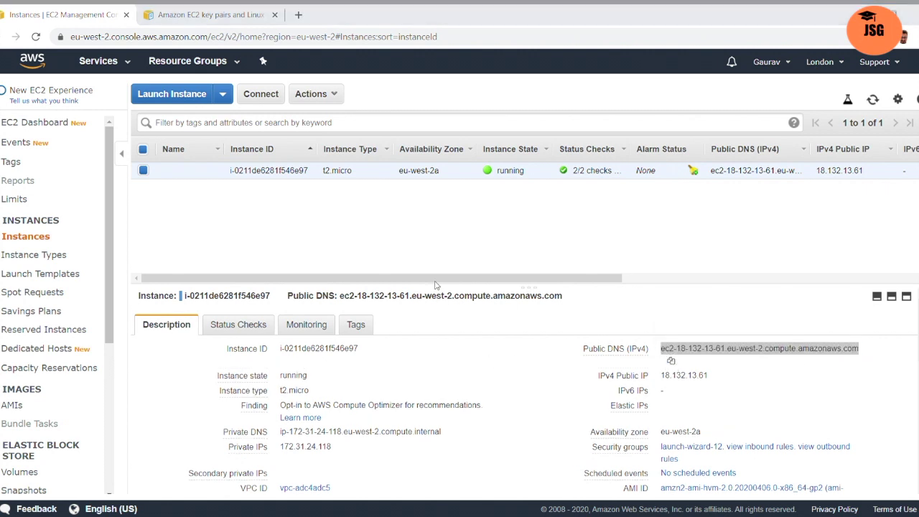